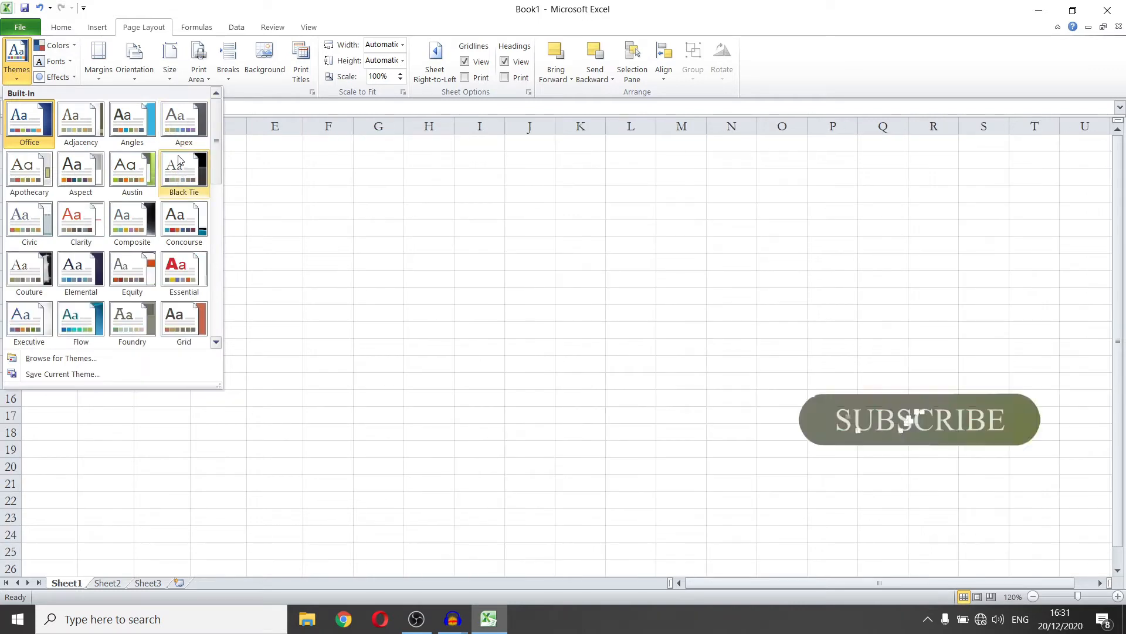
Build a marks table with headings name, bio and phy in row 2 and two students' names with marks 52, 68 and 56, 86.
left_click(264, 194)
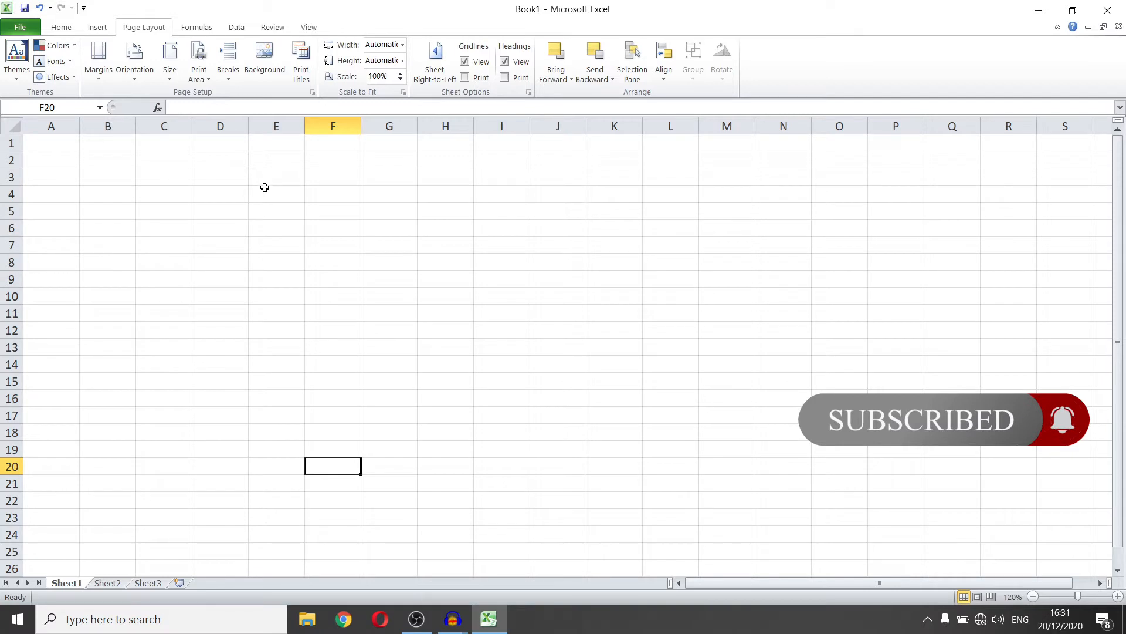
left_click(134, 155)
left_click(57, 151)
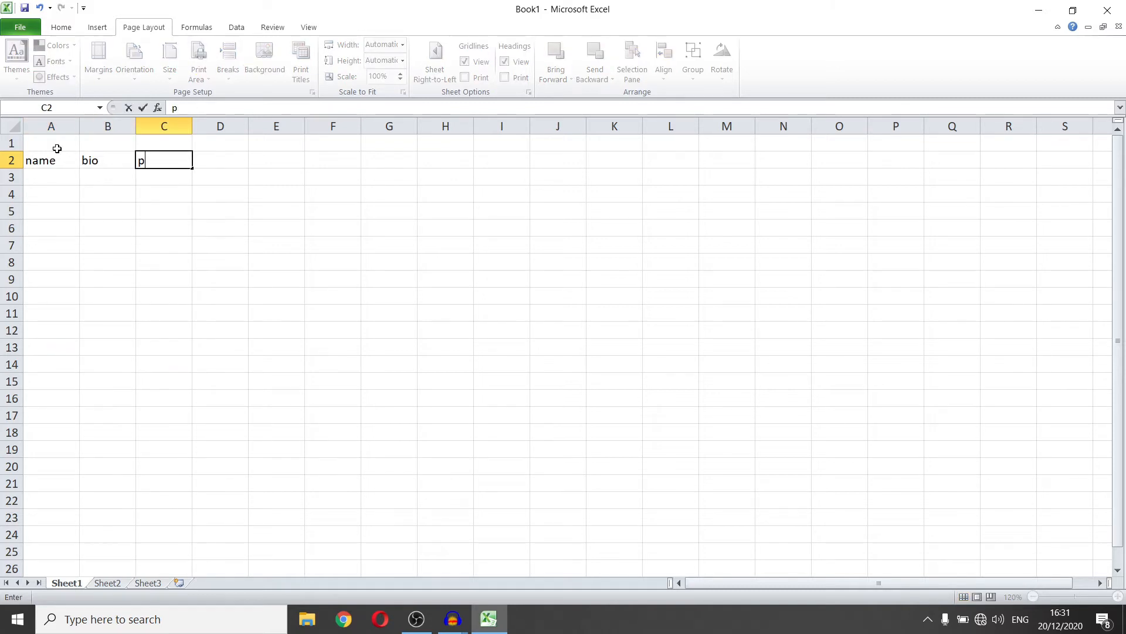
type("haider")
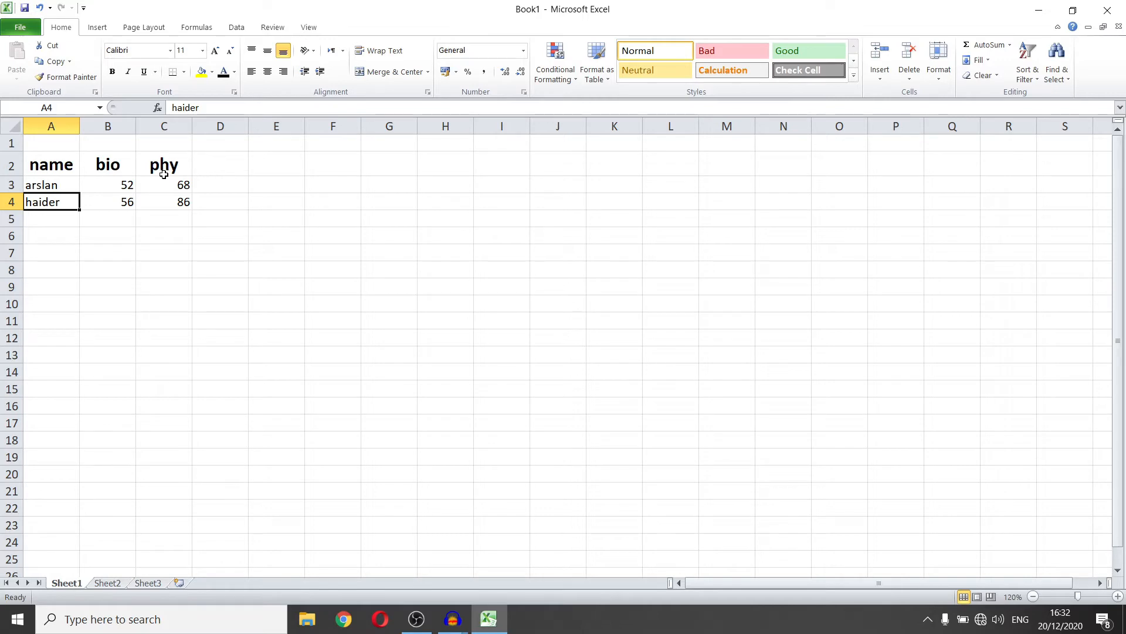
Select the marks table and apply the Austin theme to the workbook.
left_click(144, 27)
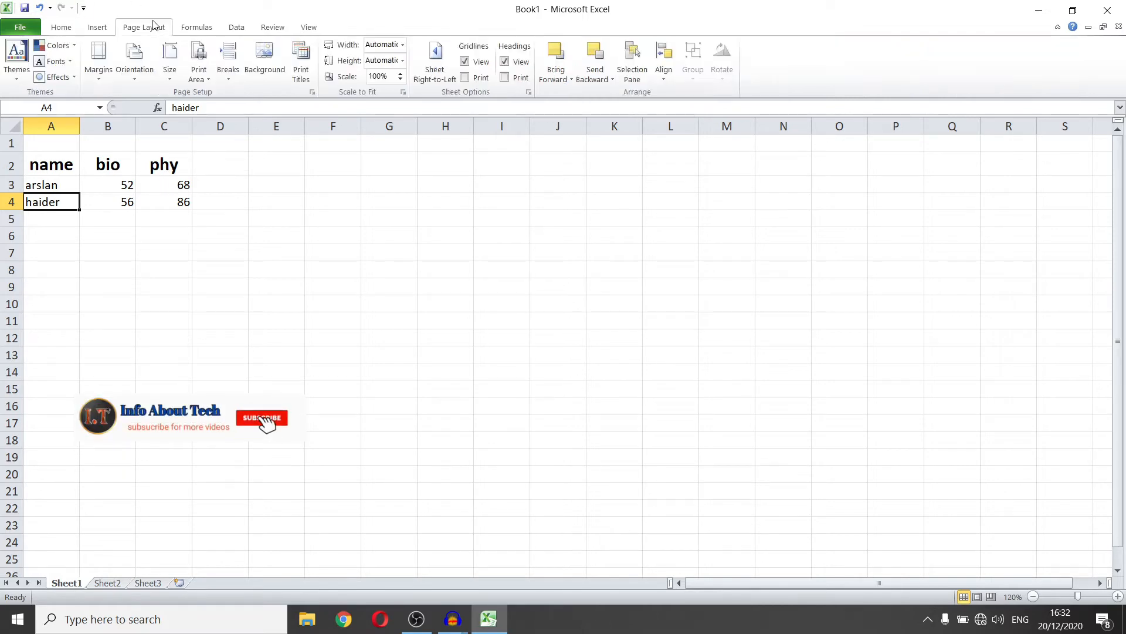
left_click_drag(192, 202, 41, 165)
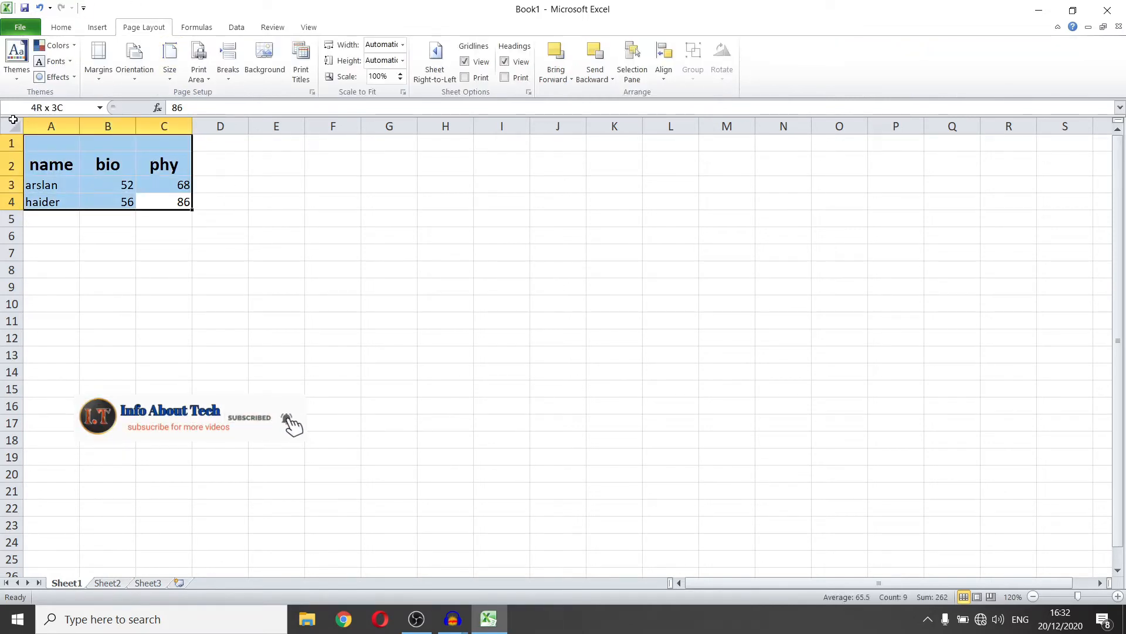
left_click(18, 59)
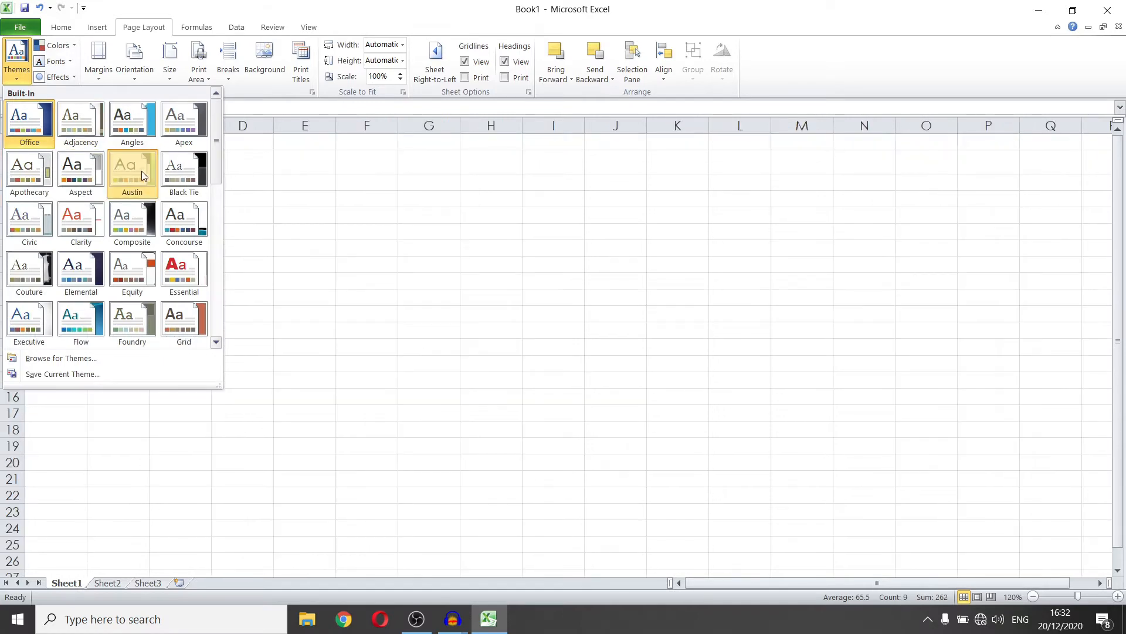
left_click(133, 170)
left_click(284, 243)
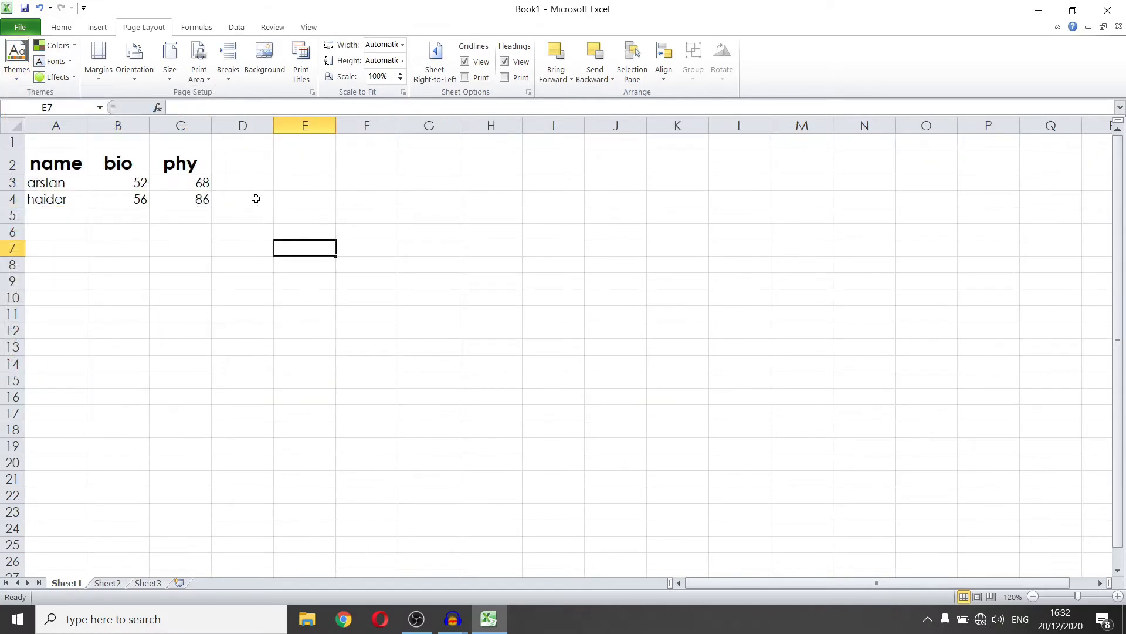
Review the built-in theme colors, theme fonts and theme effects without applying any.
left_click(67, 45)
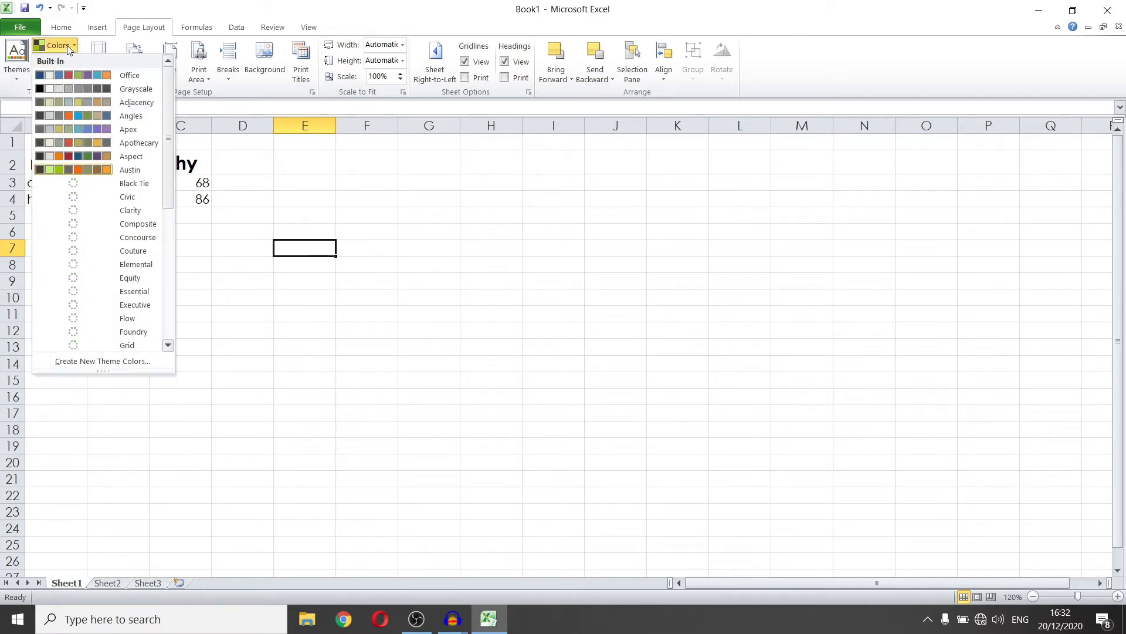
left_click(66, 45)
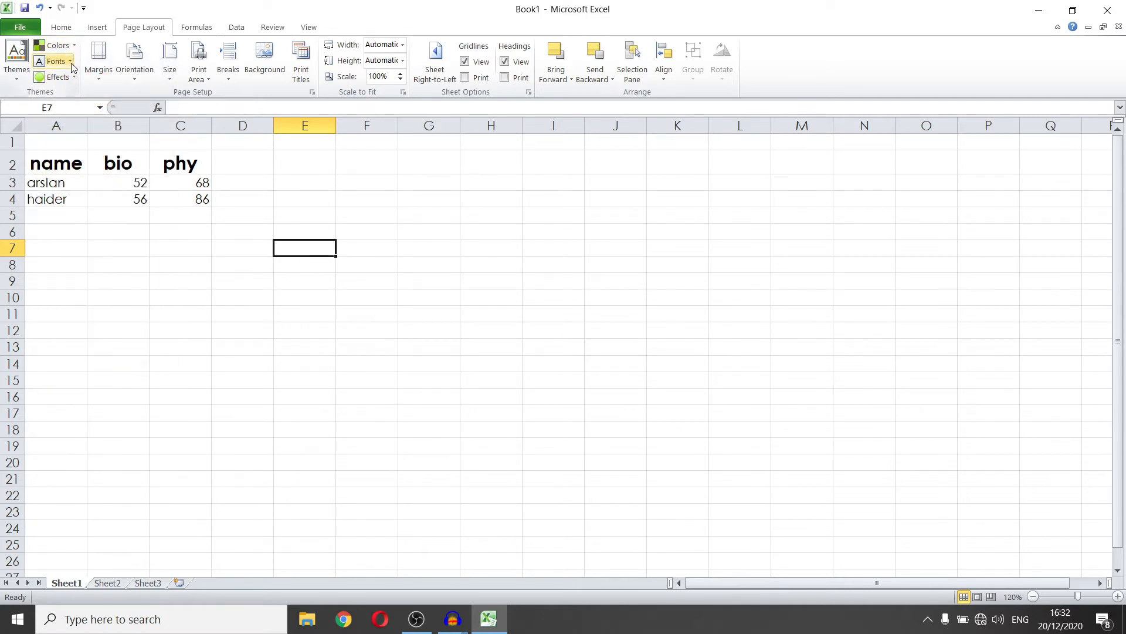
left_click(71, 62)
left_click(70, 63)
left_click(69, 79)
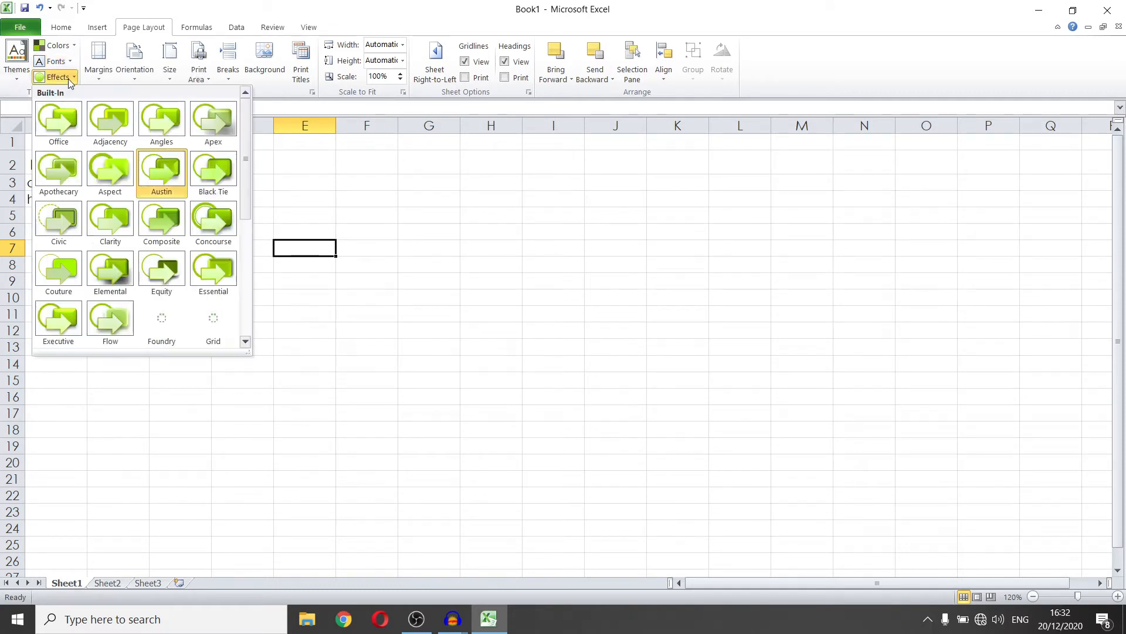
left_click(524, 231)
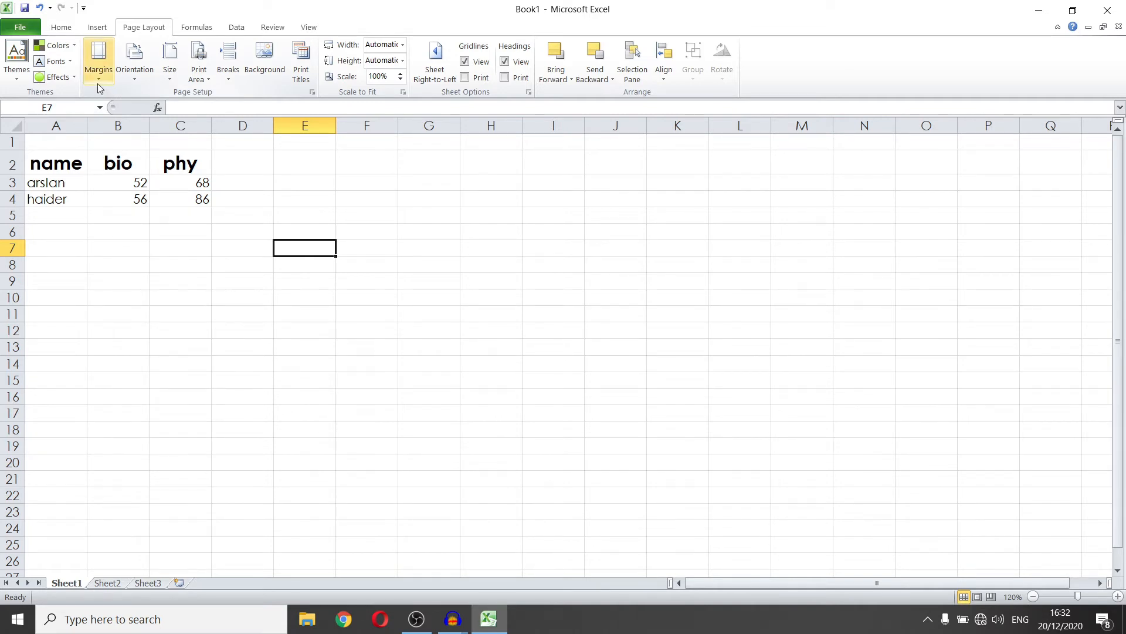
Set the page margins to Normal and the paper size to A4, checking the orientation options in between.
left_click(98, 85)
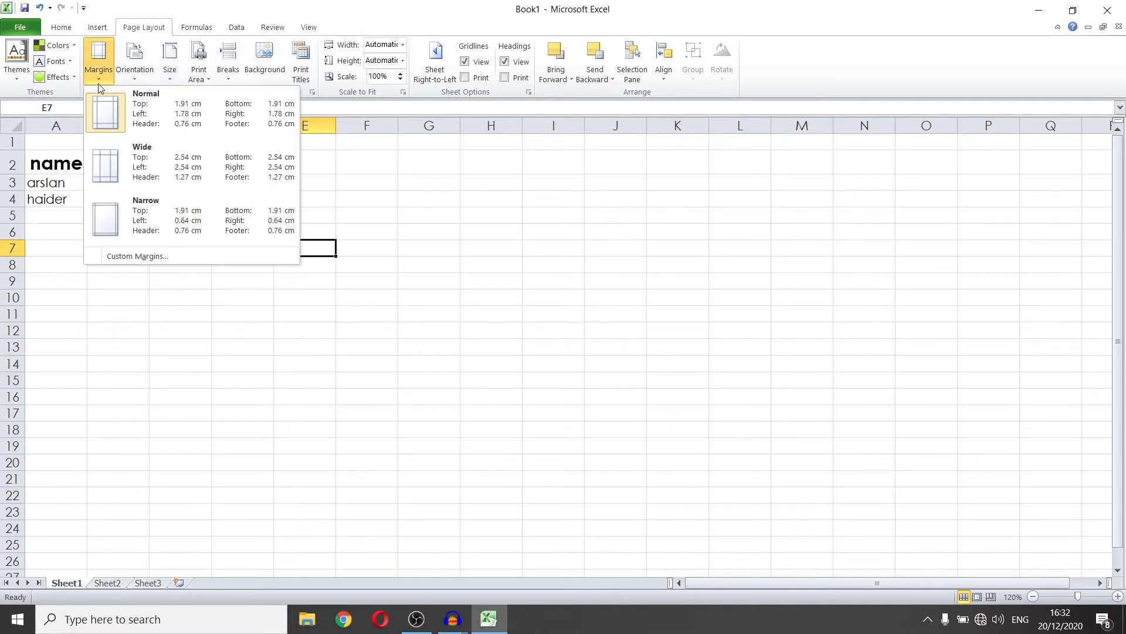
left_click(161, 106)
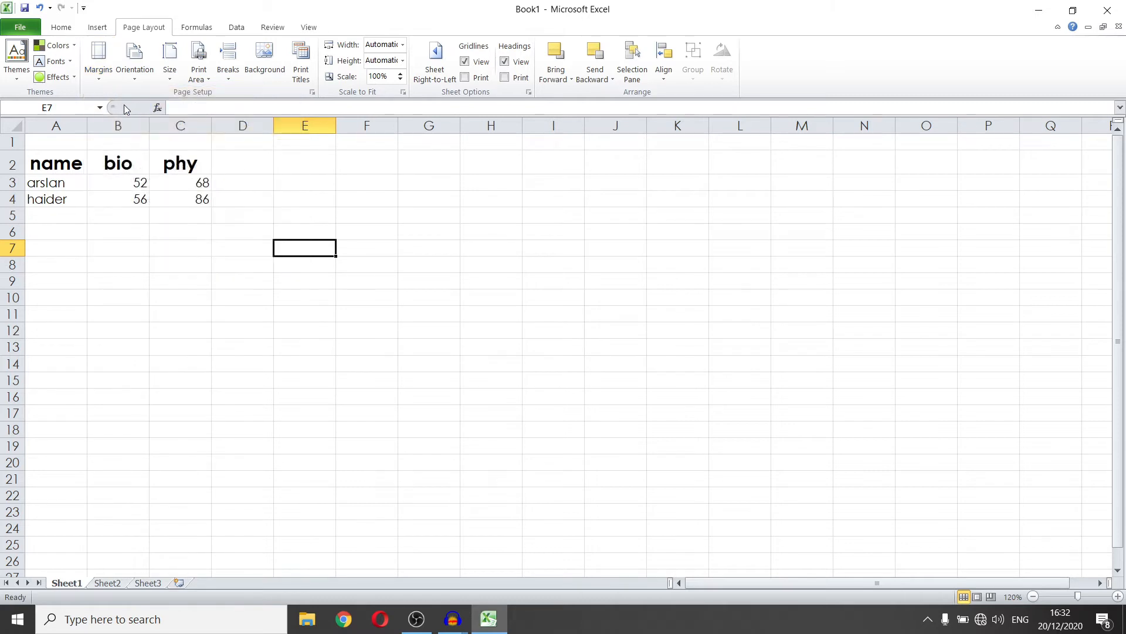
left_click(132, 76)
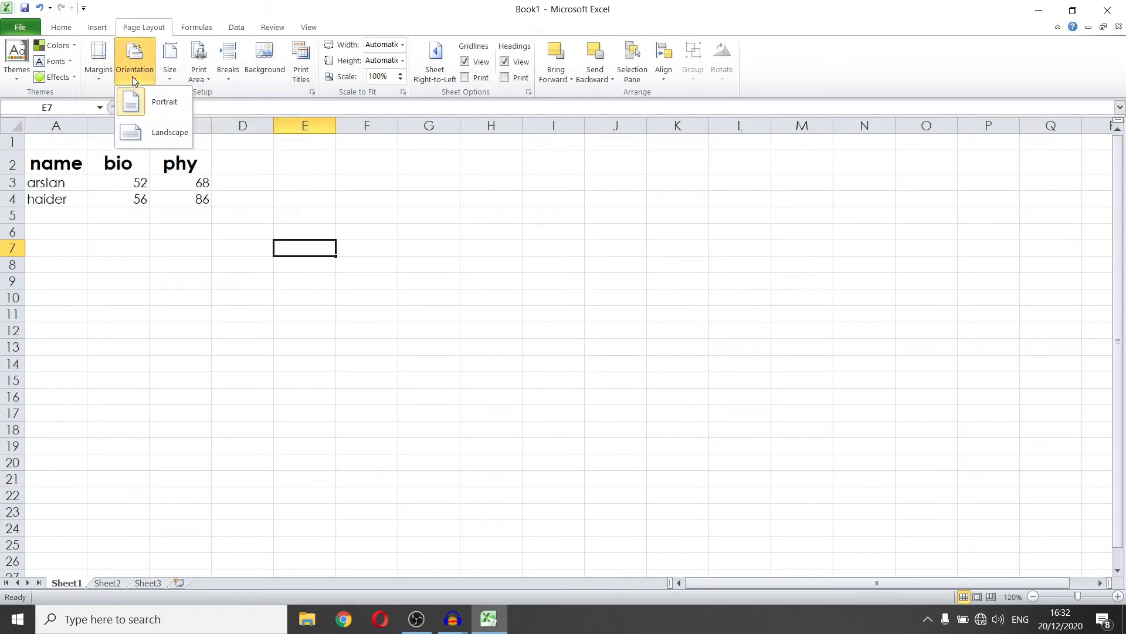
left_click(169, 78)
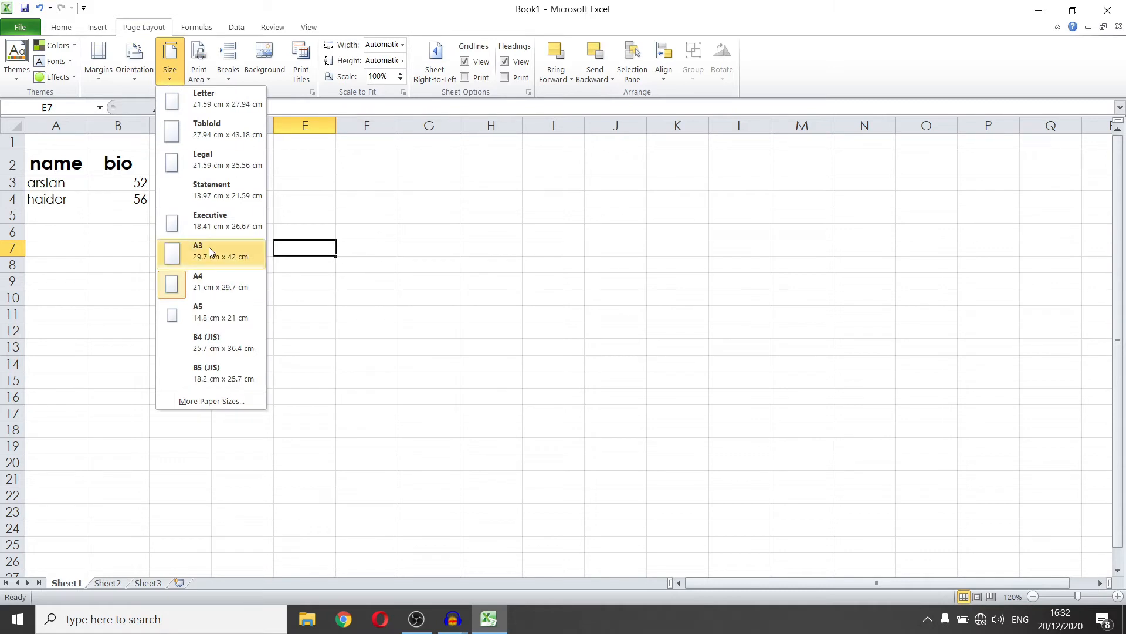
left_click(220, 281)
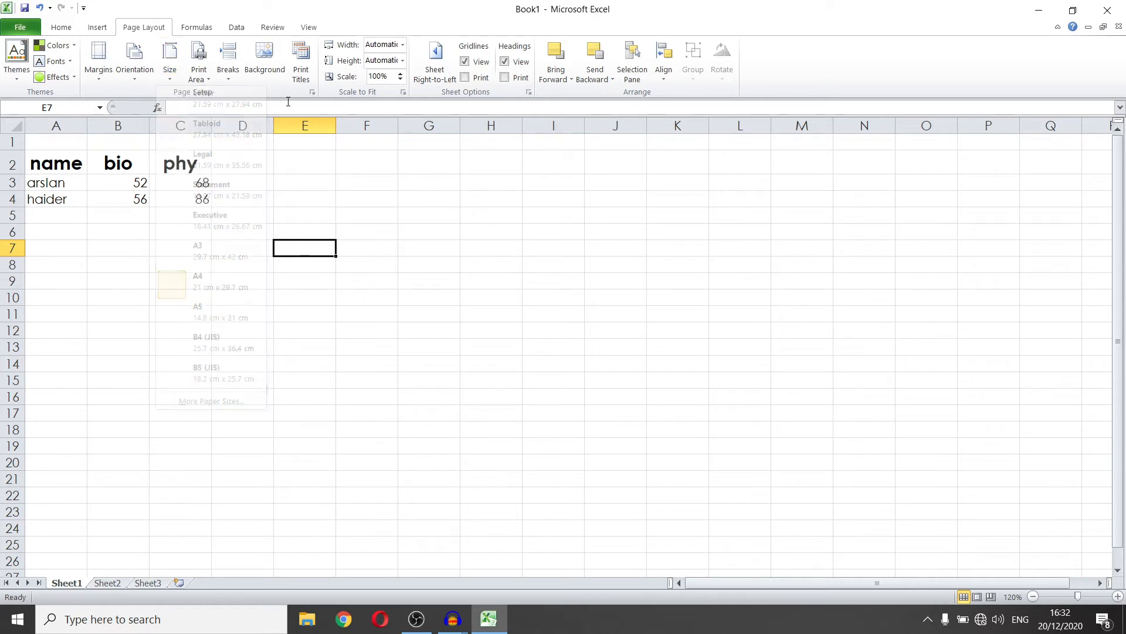
Try to set the empty cell E7 as the print area.
left_click(199, 73)
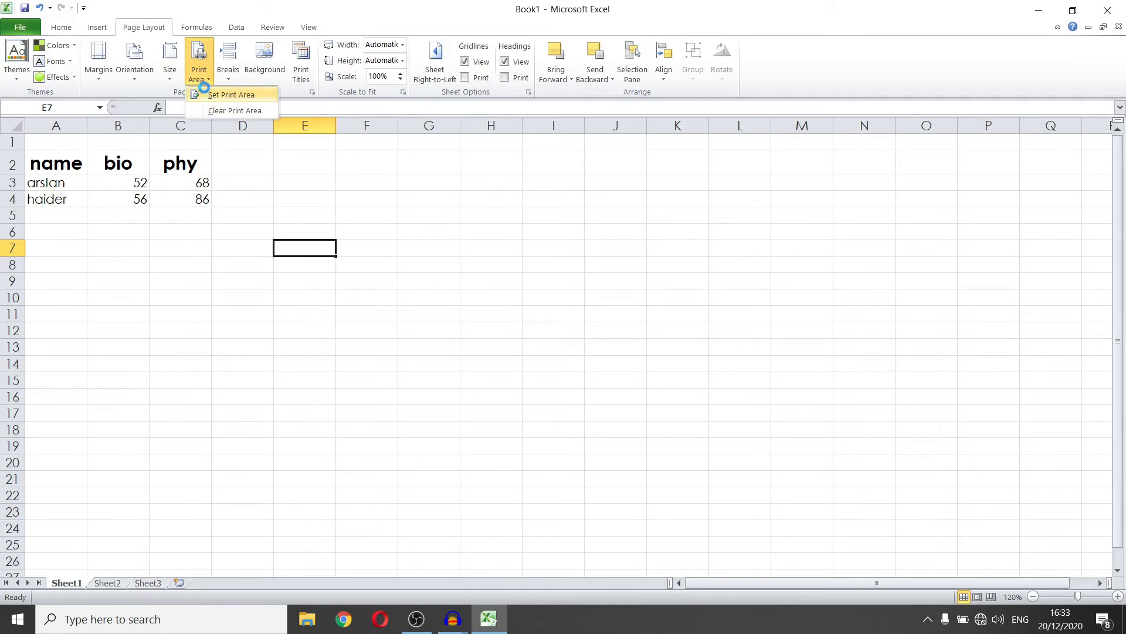
left_click(218, 94)
left_click(531, 344)
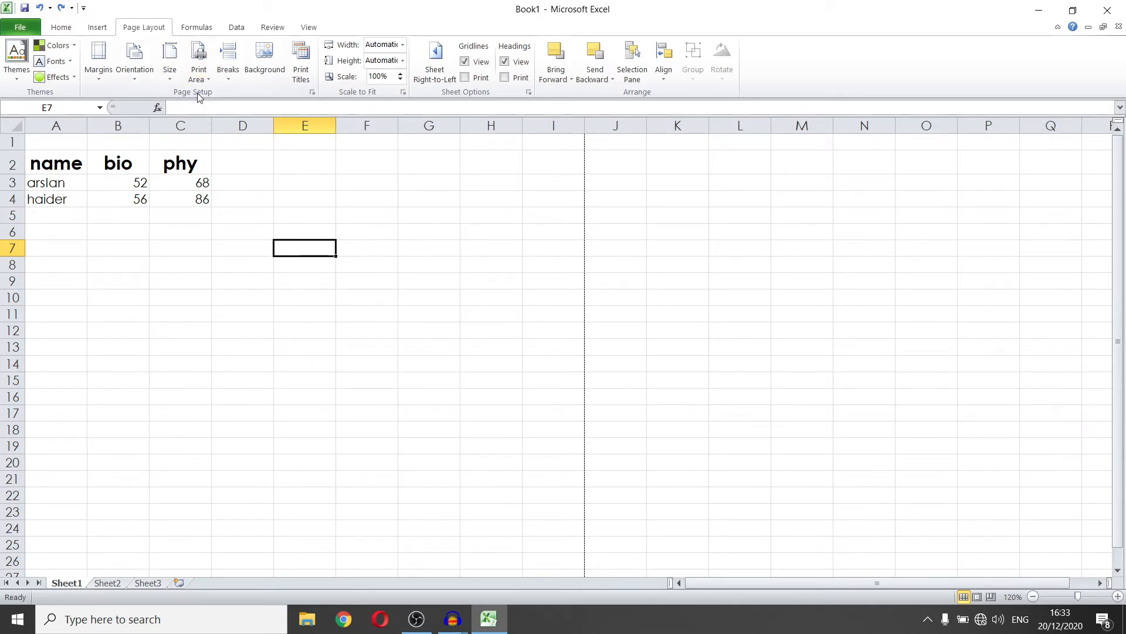
Try inserting a page break at the phy heading in cell C2 and undo it.
left_click(191, 167)
left_click(228, 58)
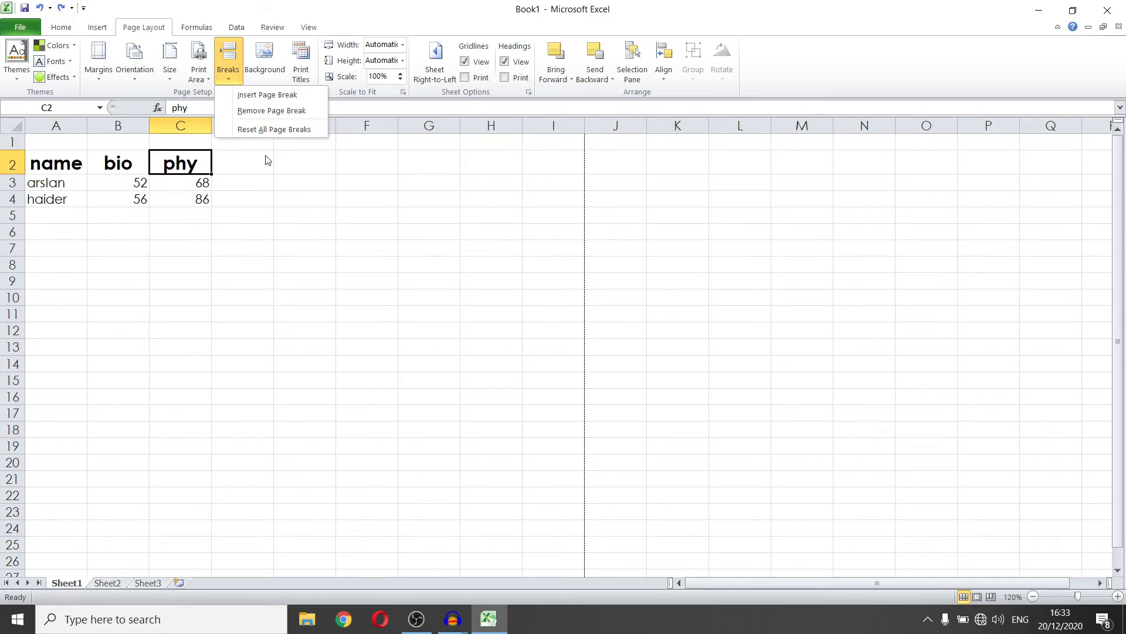
left_click(269, 95)
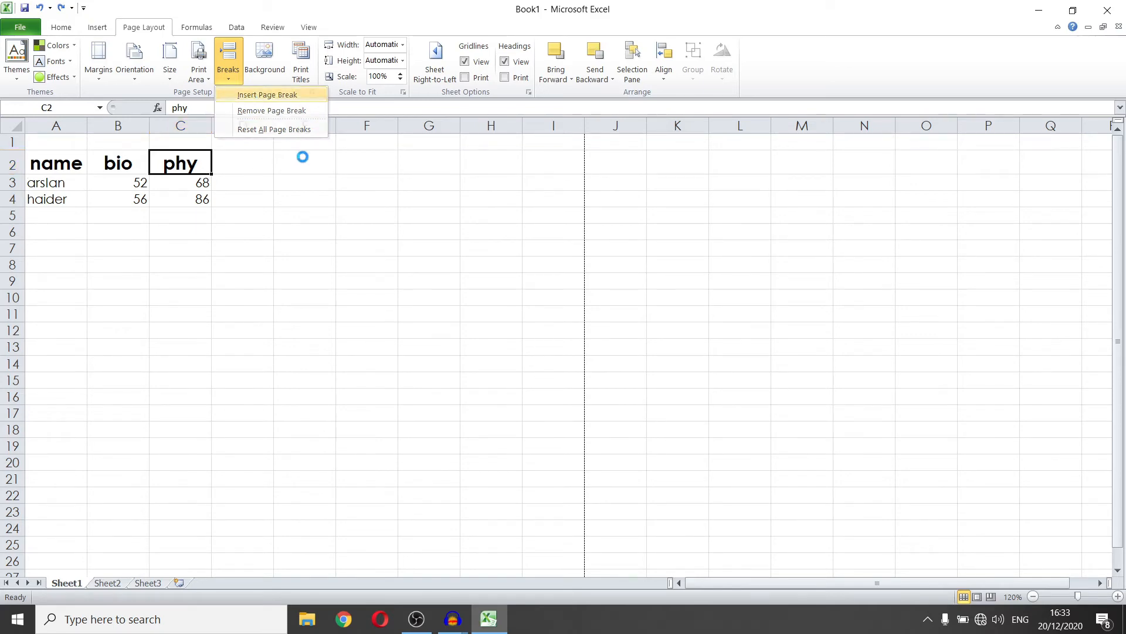
left_click(251, 199)
key("ctrl+z")
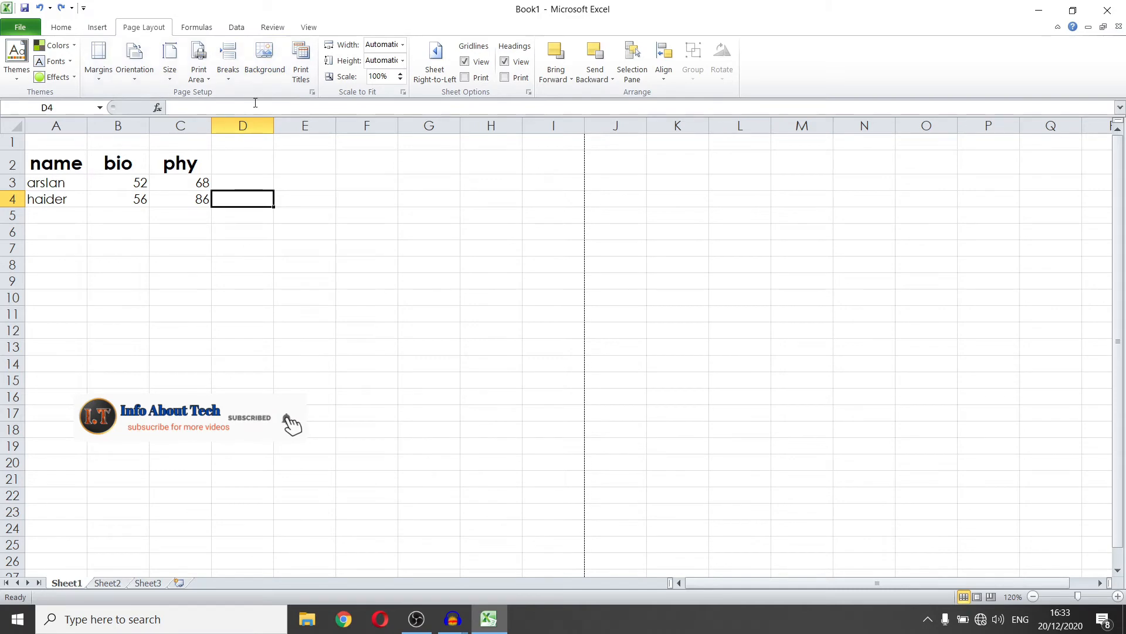
Try the picture creat channel.png from the Pictures folder as the sheet background and remove it again.
left_click(284, 82)
left_click(347, 162)
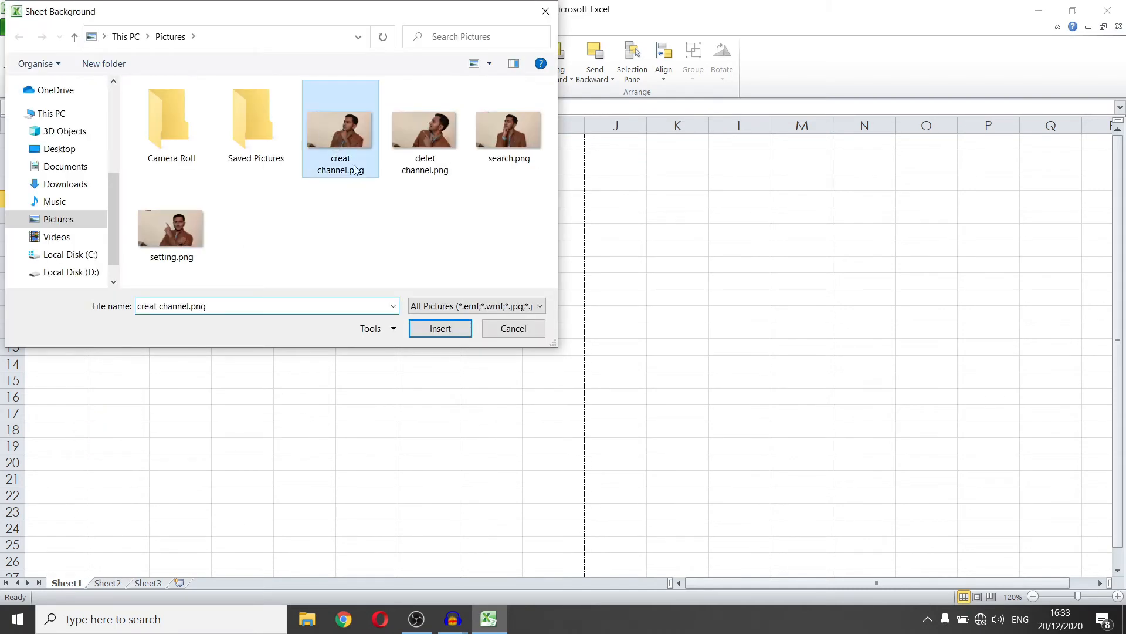
left_click(431, 330)
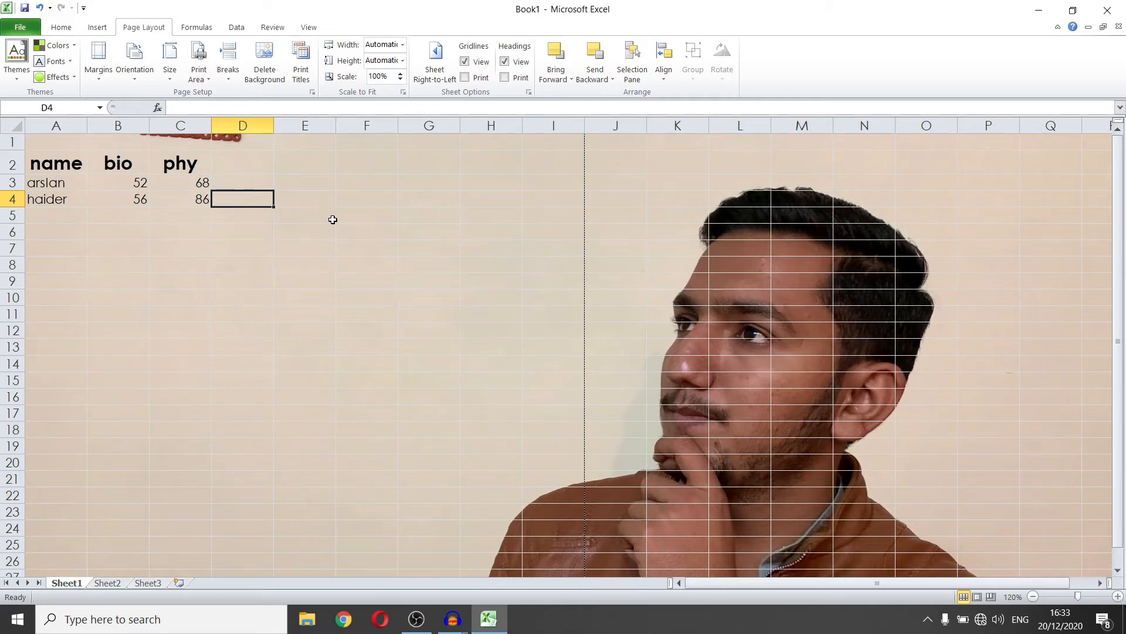
key("ctrl+z")
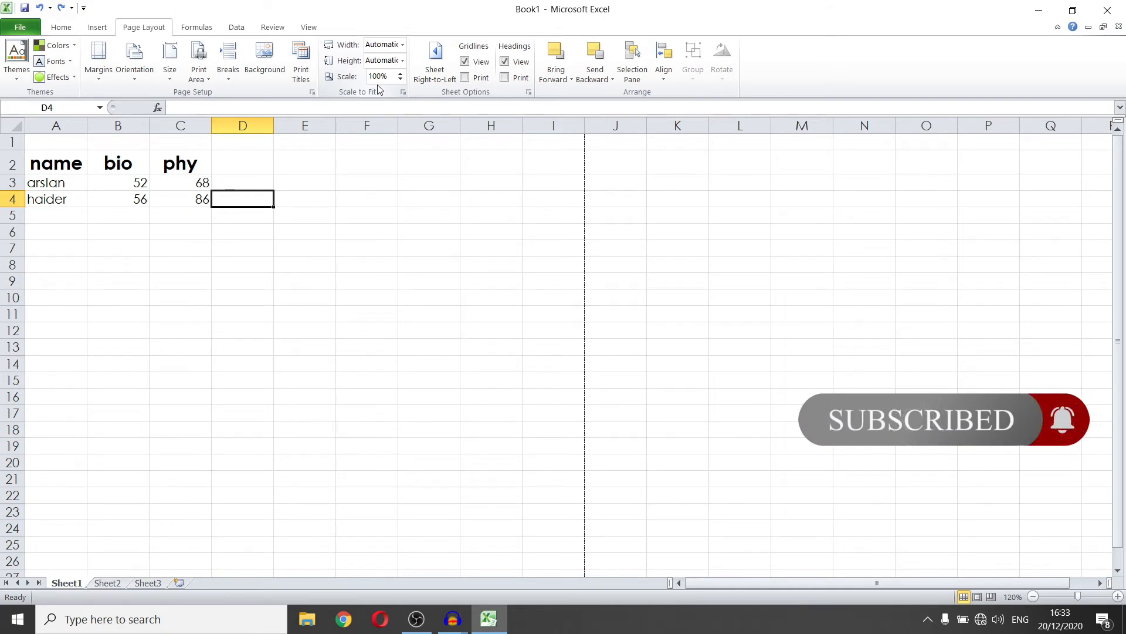
left_click(176, 81)
left_click(180, 82)
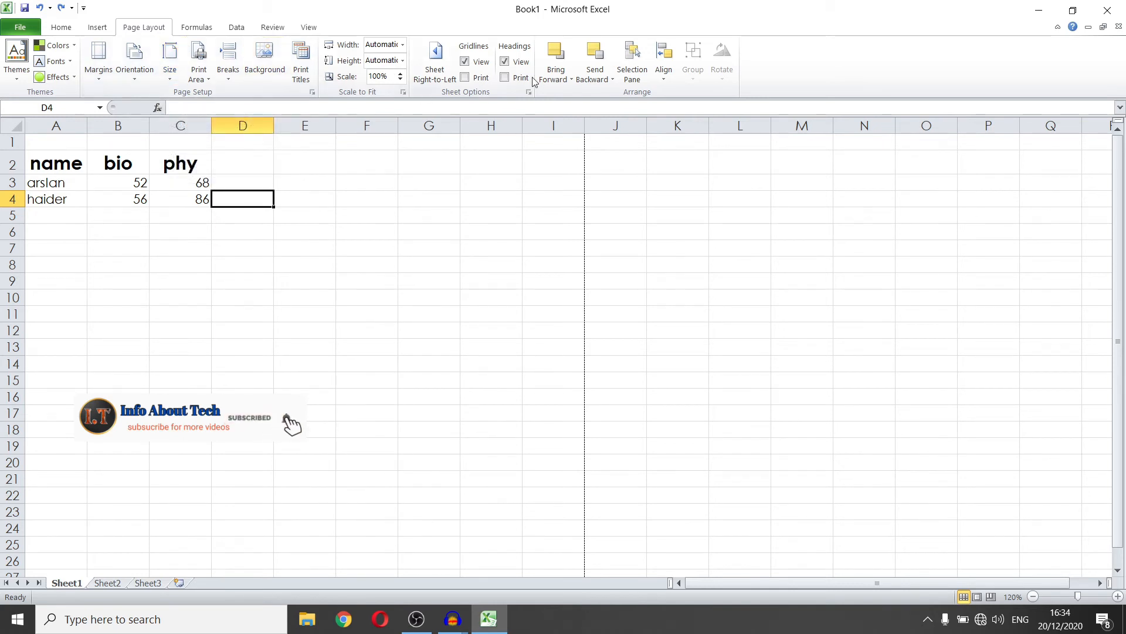
Turn the display of the sheet's gridlines and headings off and back on.
left_click(478, 63)
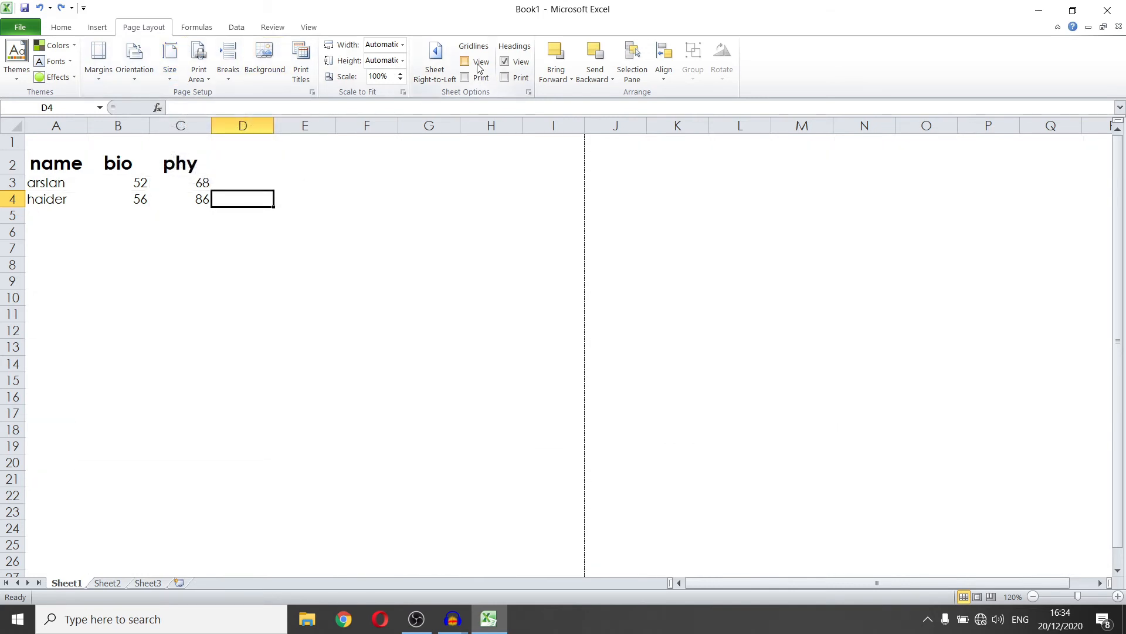
left_click(478, 64)
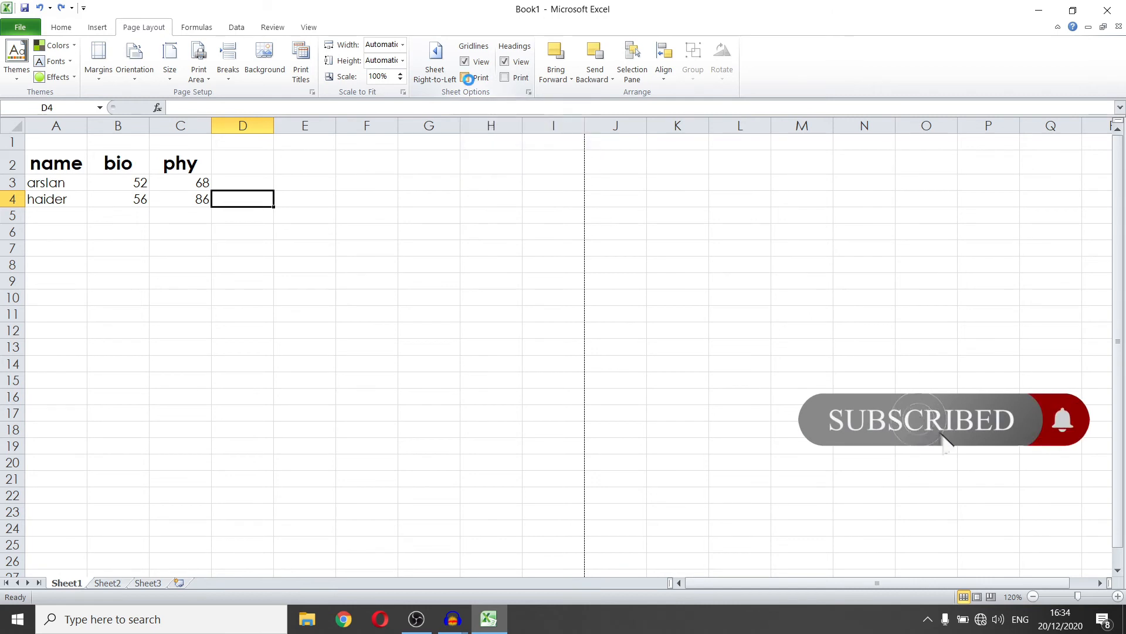
left_click(467, 78)
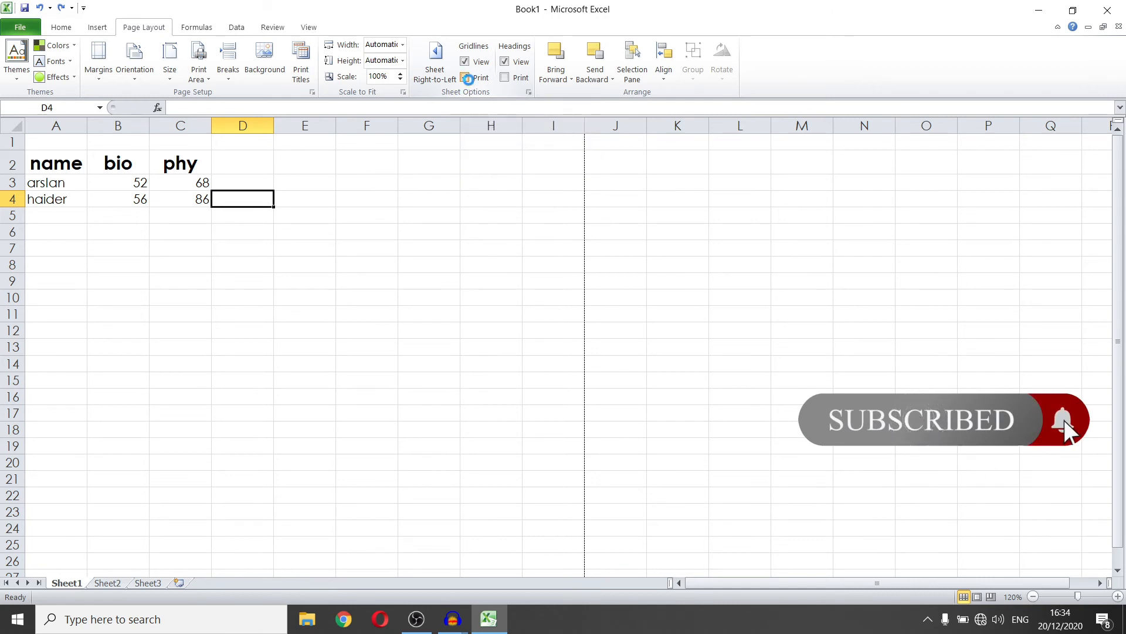
left_click(505, 62)
left_click(505, 63)
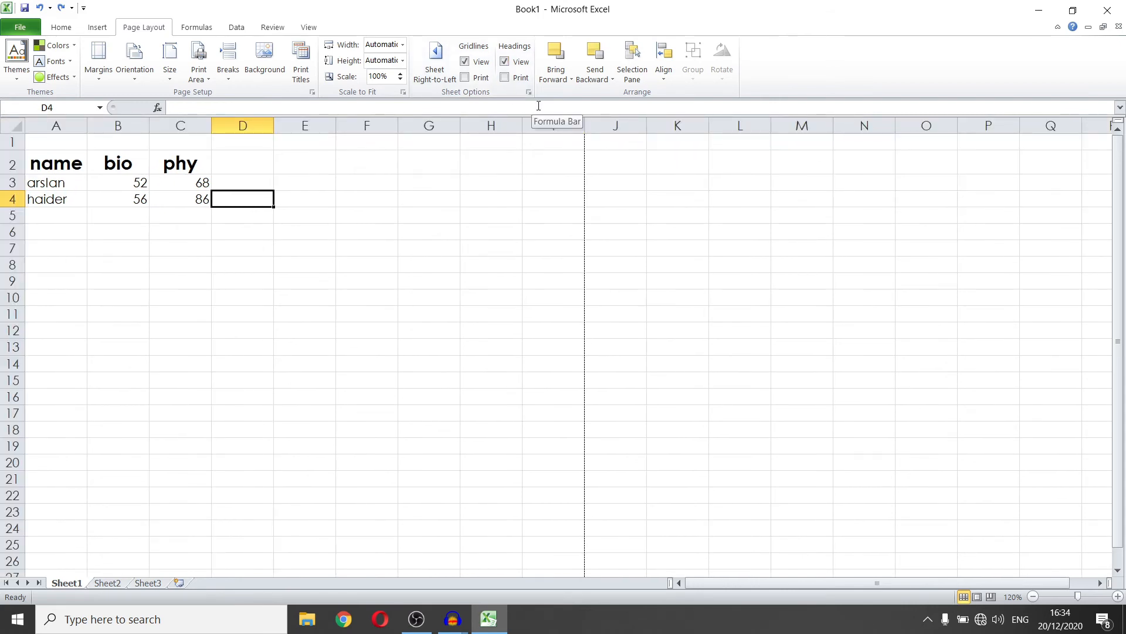
Show the Selection and Visibility pane for the shapes on the sheet.
left_click(677, 232)
left_click(633, 61)
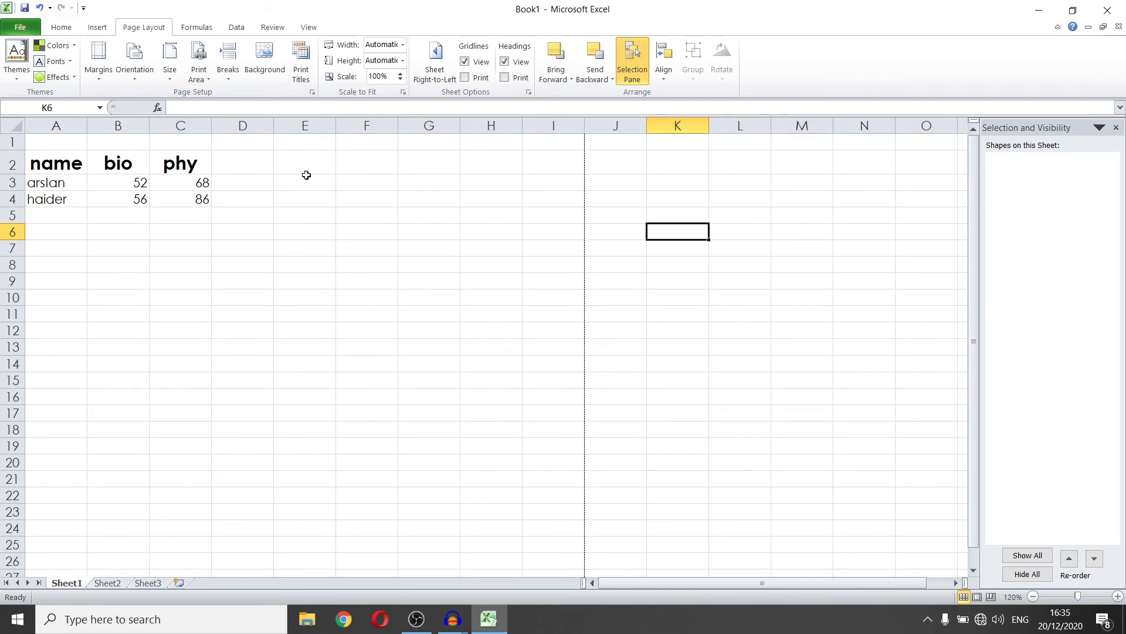
left_click(97, 28)
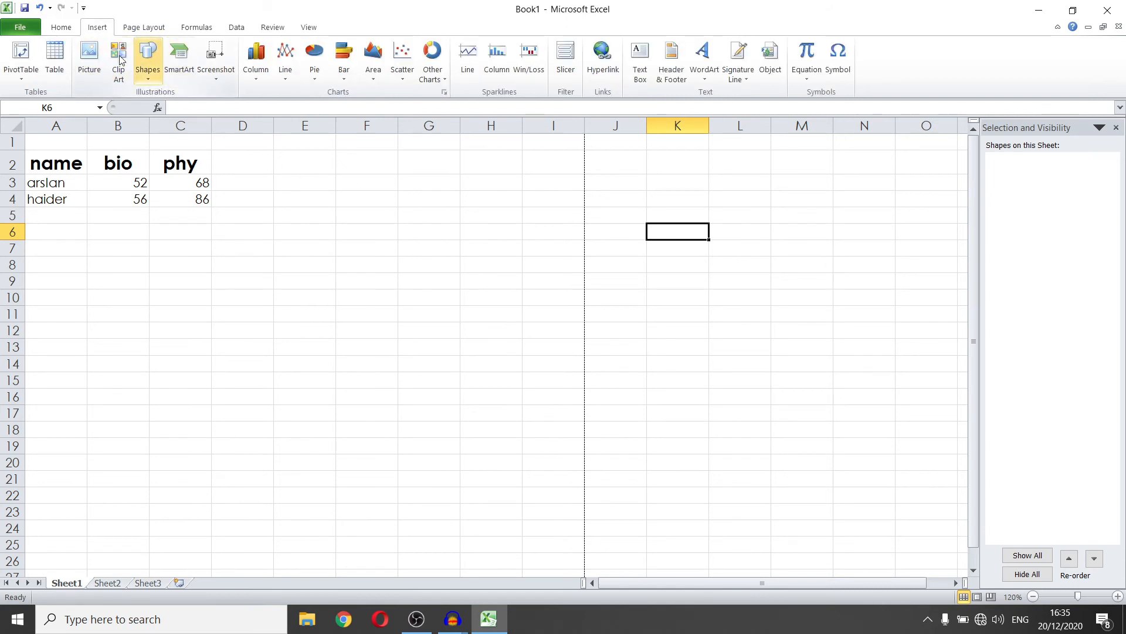
left_click(144, 27)
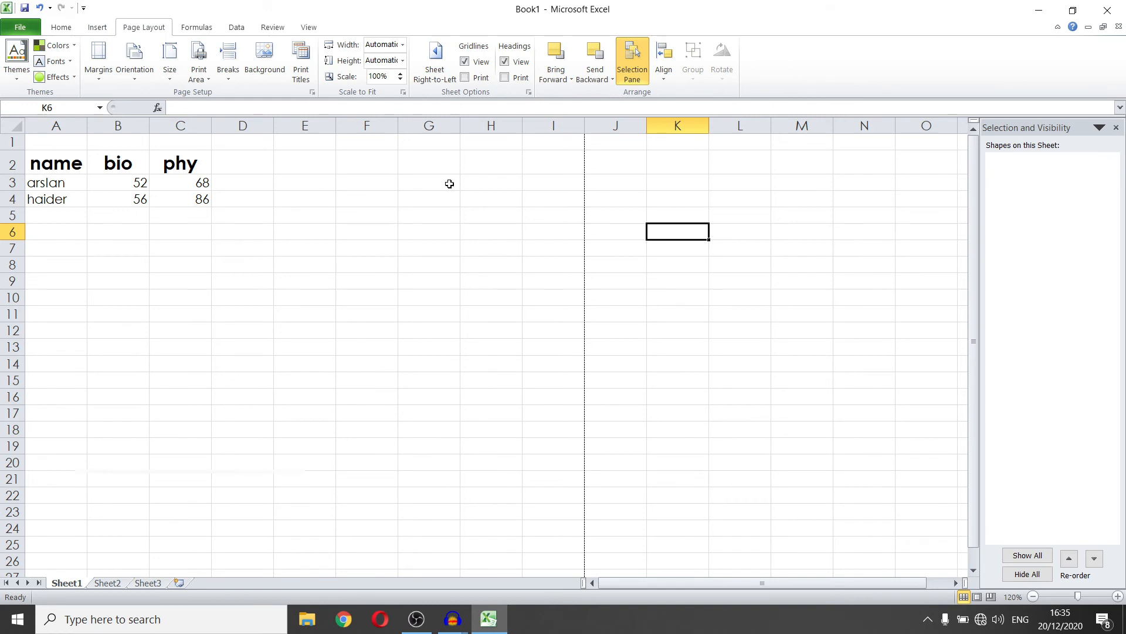
Review the Send Backward and Align options for arranging objects.
left_click(609, 79)
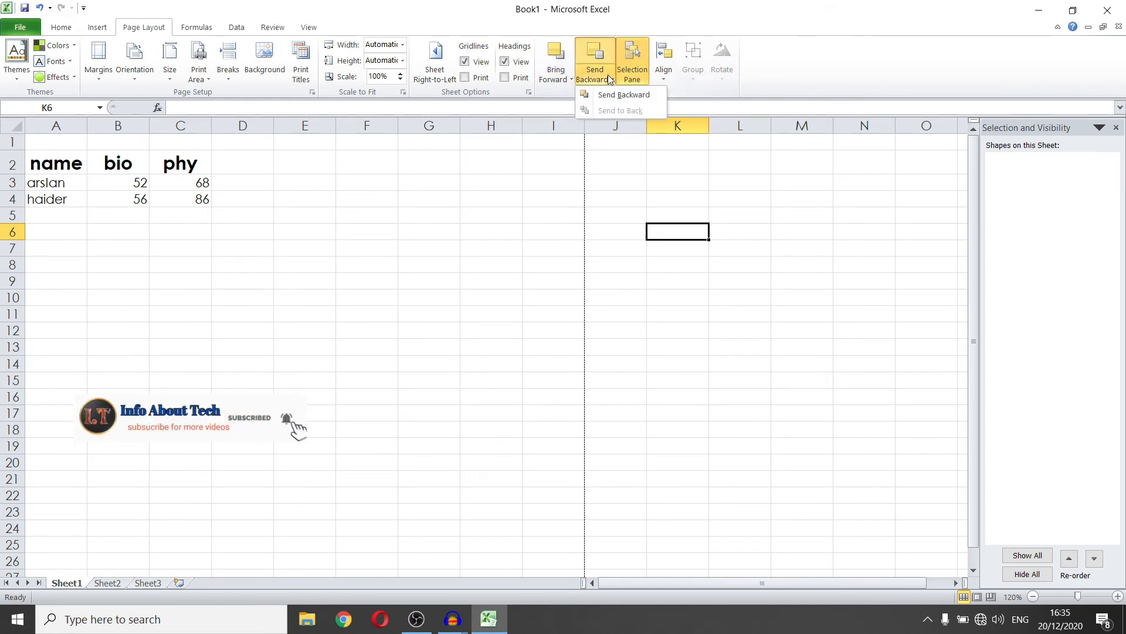
left_click(662, 82)
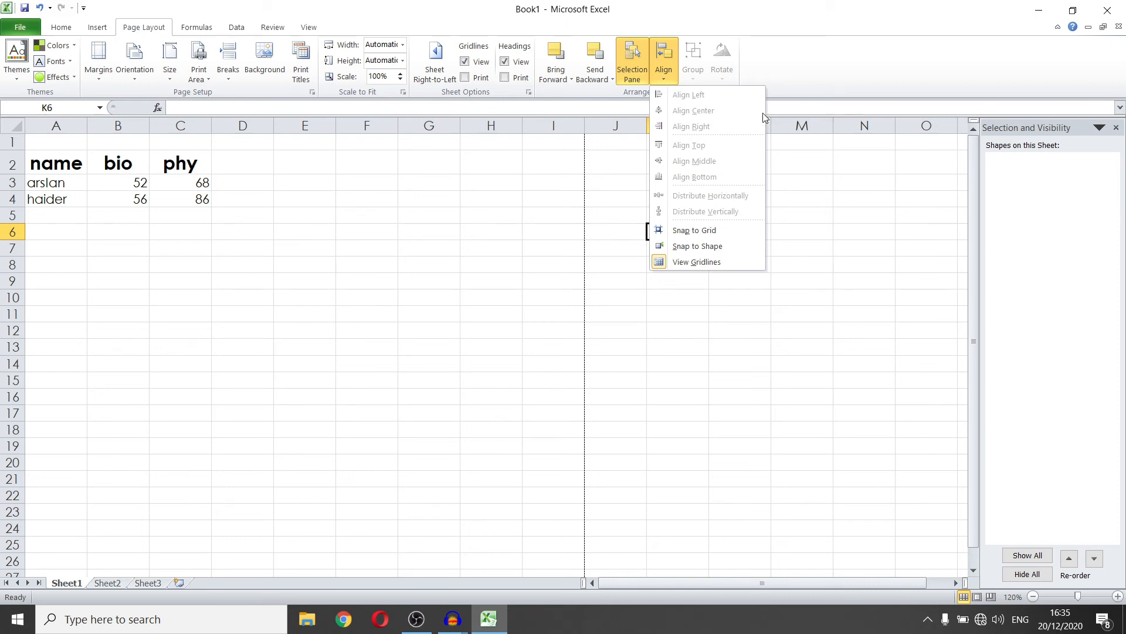
left_click(886, 169)
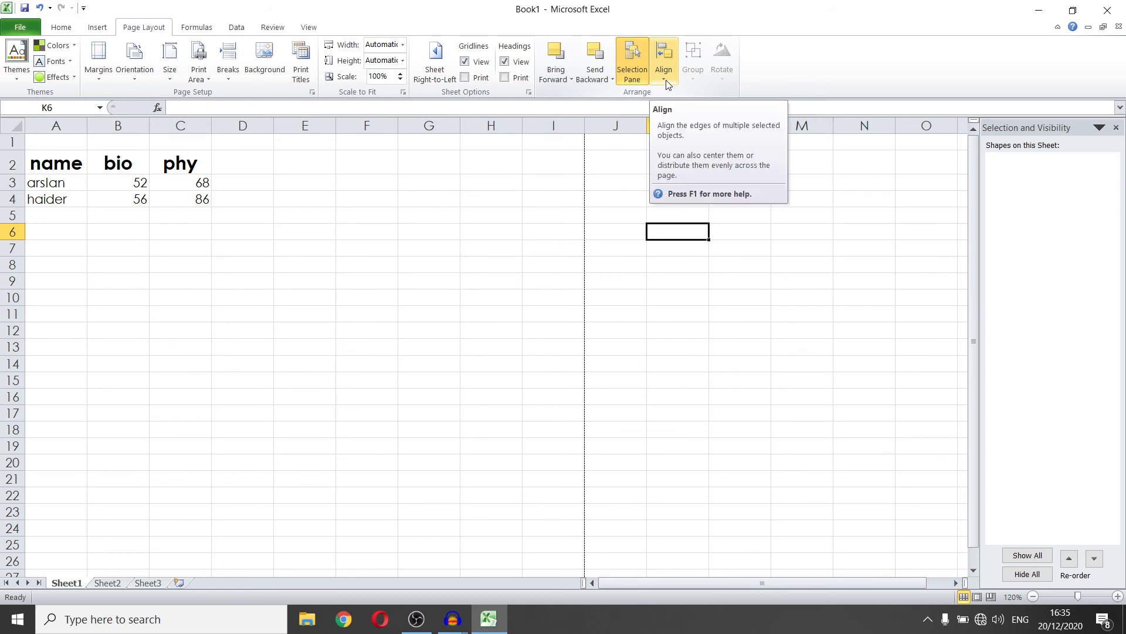
left_click(348, 186)
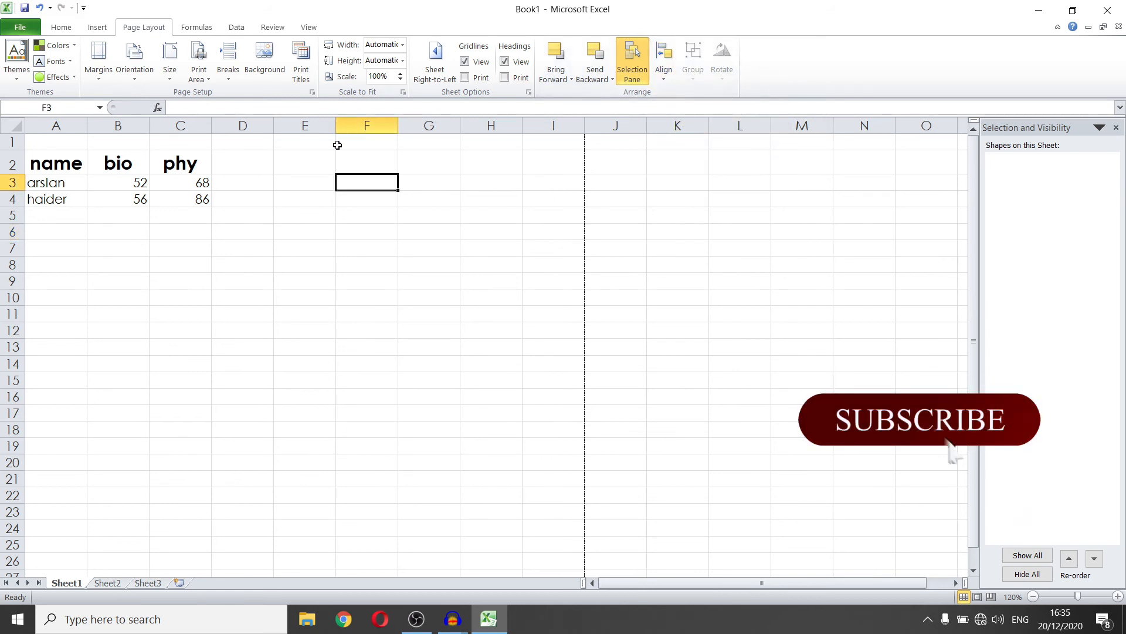
left_click_drag(199, 200, 145, 184)
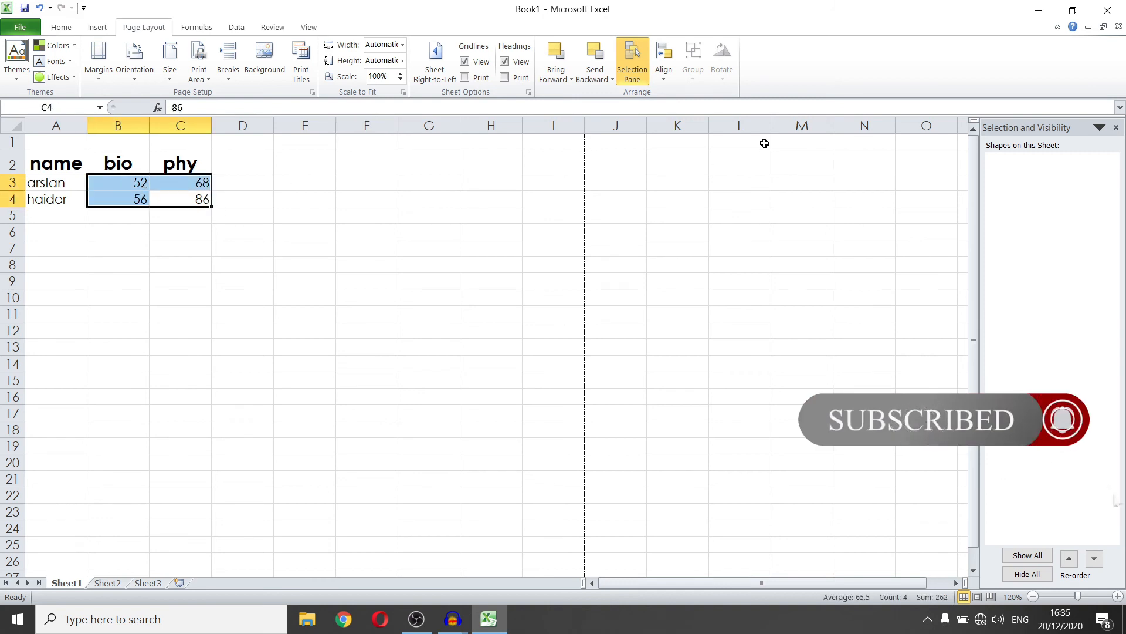
left_click(302, 270)
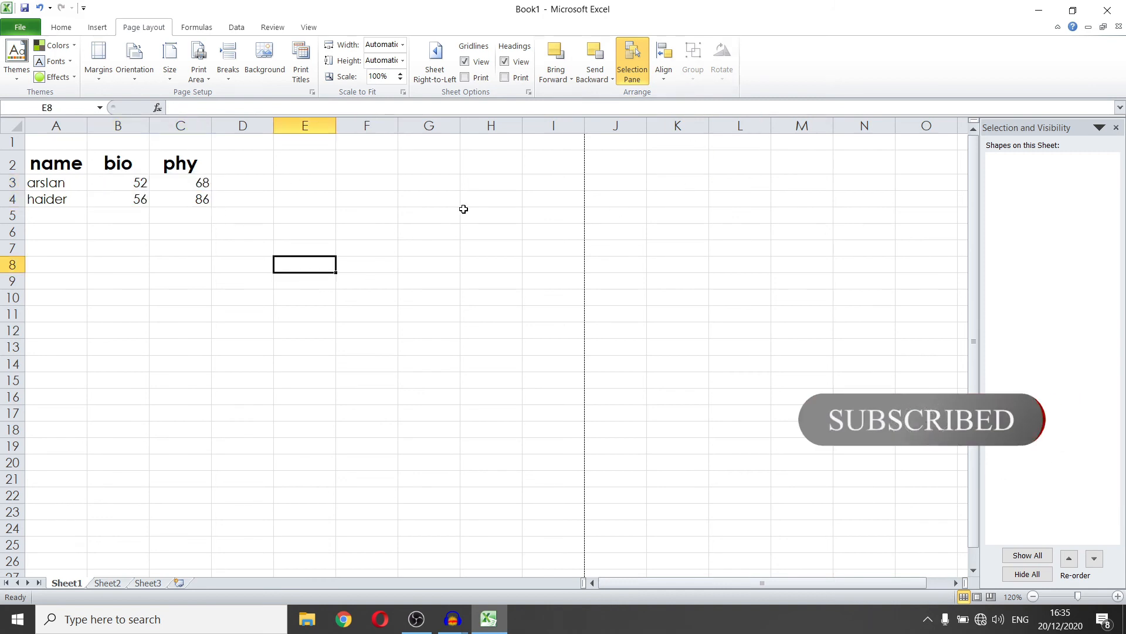